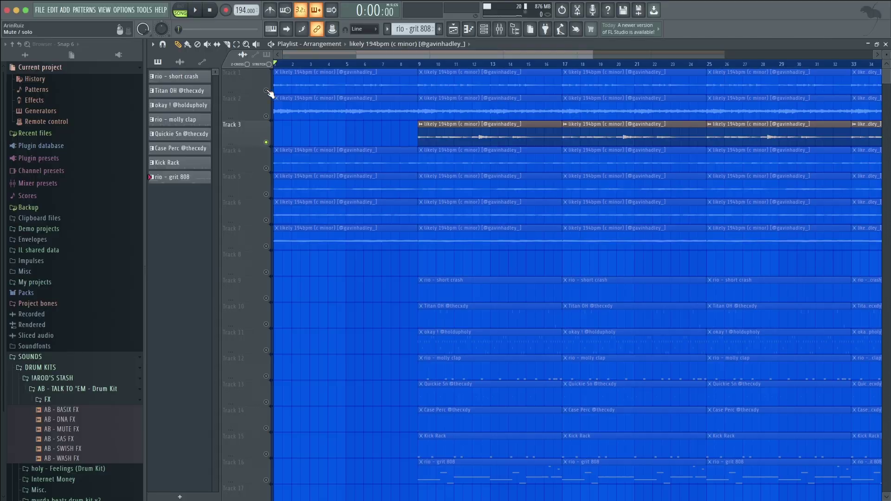
# Unmute melody tracks 1 to 3, audition them, and delete track 1's clip in bars 1–8 while keeping track 2's
pyautogui.click(271, 94)
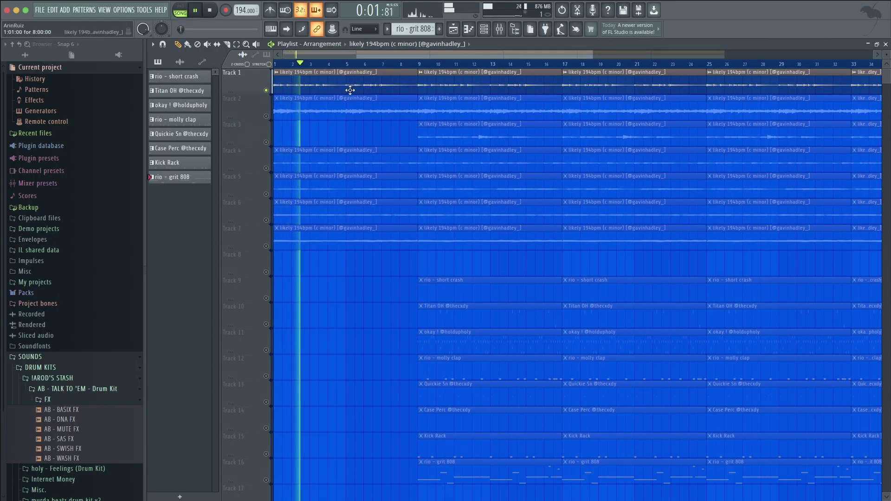
pyautogui.click(266, 117)
pyautogui.press('space')
pyautogui.click(266, 143)
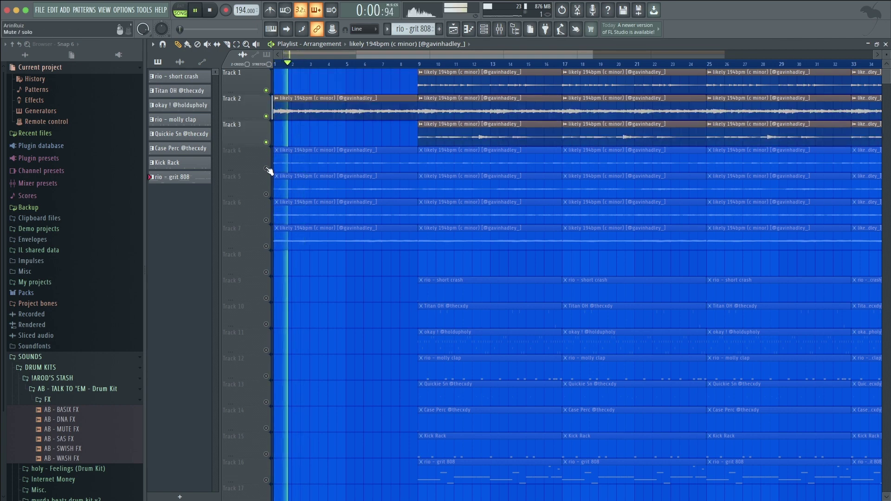
# Unmute melody tracks 4 to 7 one by one and delete each of their clips in bars 1–8
pyautogui.click(266, 168)
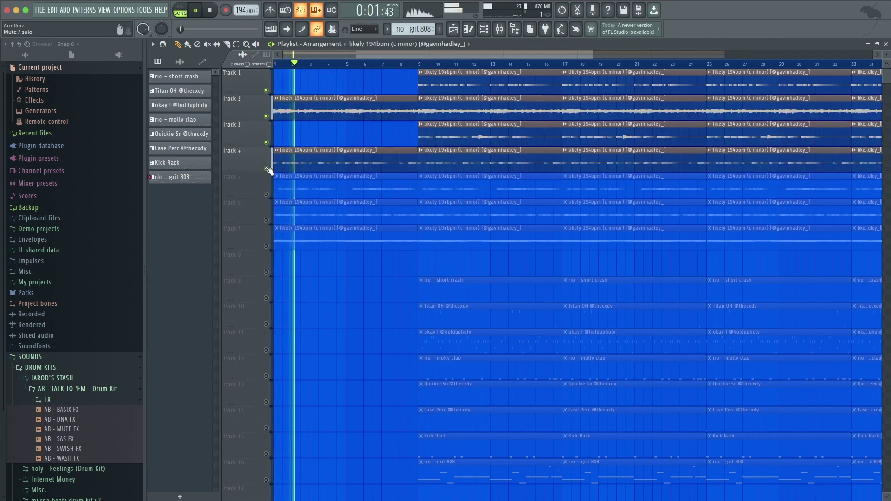
pyautogui.rightClick(308, 164)
pyautogui.click(267, 195)
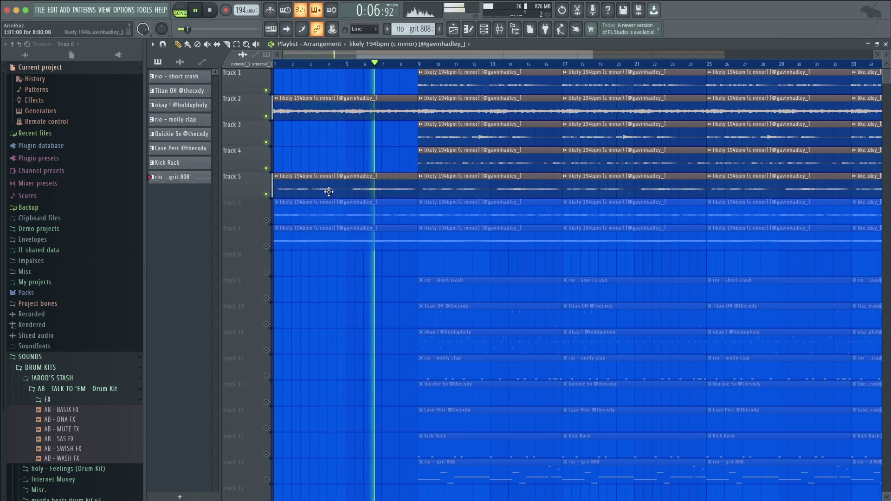
pyautogui.rightClick(328, 192)
pyautogui.click(267, 221)
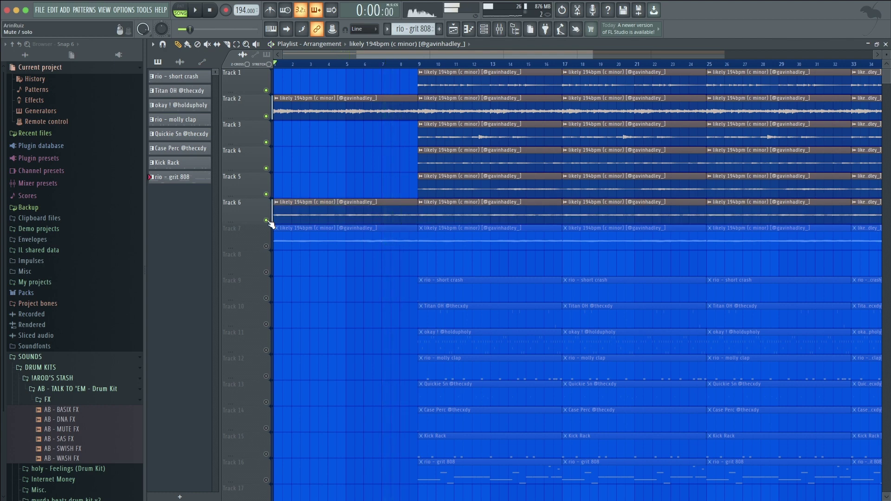
pyautogui.rightClick(339, 215)
pyautogui.click(266, 246)
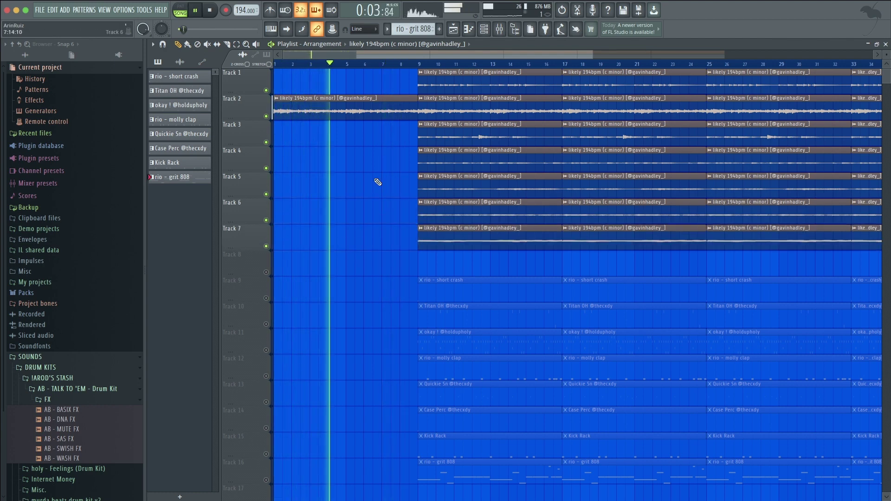
pyautogui.press('space')
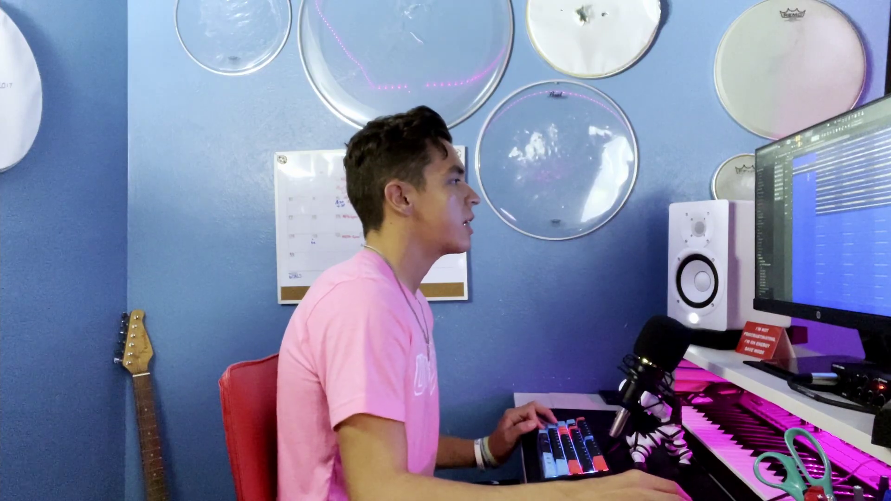
# Remove the bars 9–16 melody clips on tracks 2 and 4 and consolidate the remaining bars 9–16 melody clips as stereo WAV audio
pyautogui.click(337, 95)
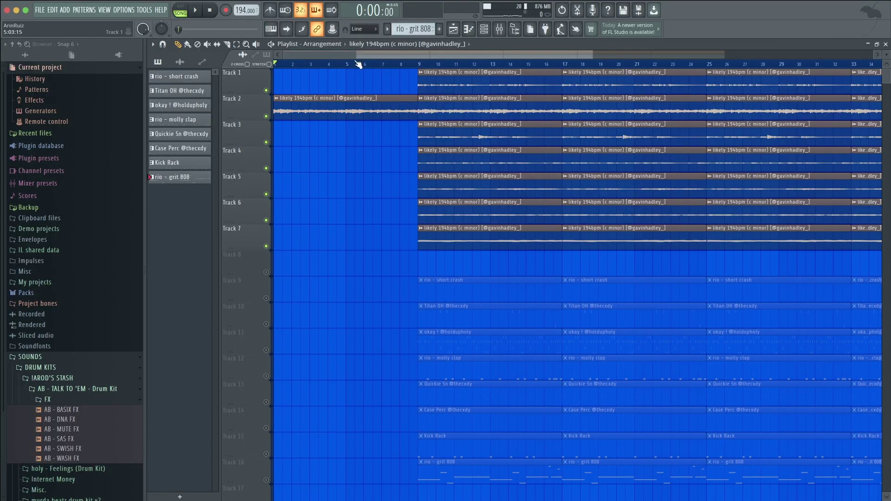
pyautogui.scroll(-2, 358, 64)
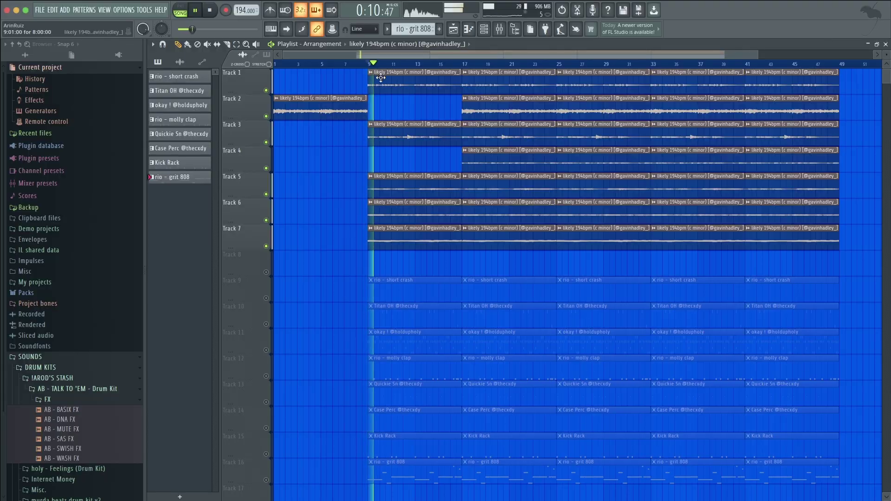
pyautogui.hotkey('ctrl', 'r')
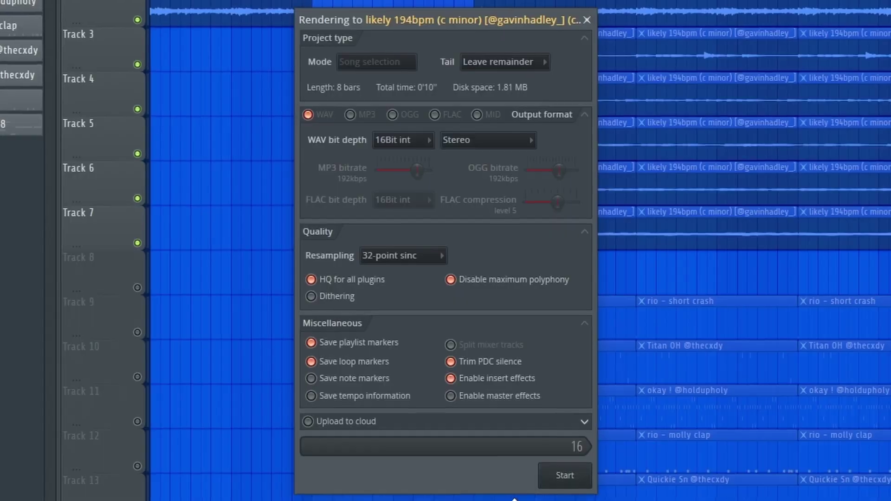
pyautogui.click(515, 381)
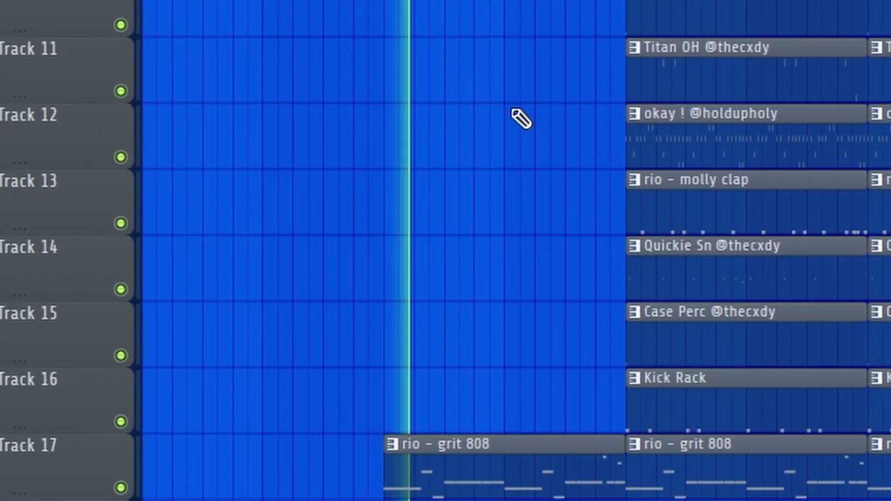
# Lower the high-cut band in the consolidated grit 808's Parametric EQ 2 to just under 2 kHz and adjust its bandwidth
pyautogui.moveTo(742, 105); pyautogui.dragTo(484, 158)
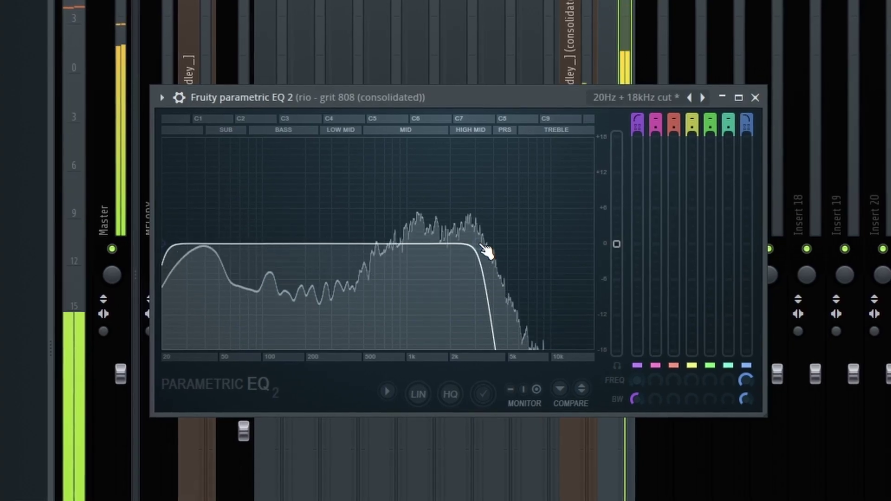
pyautogui.moveTo(487, 253); pyautogui.dragTo(451, 251)
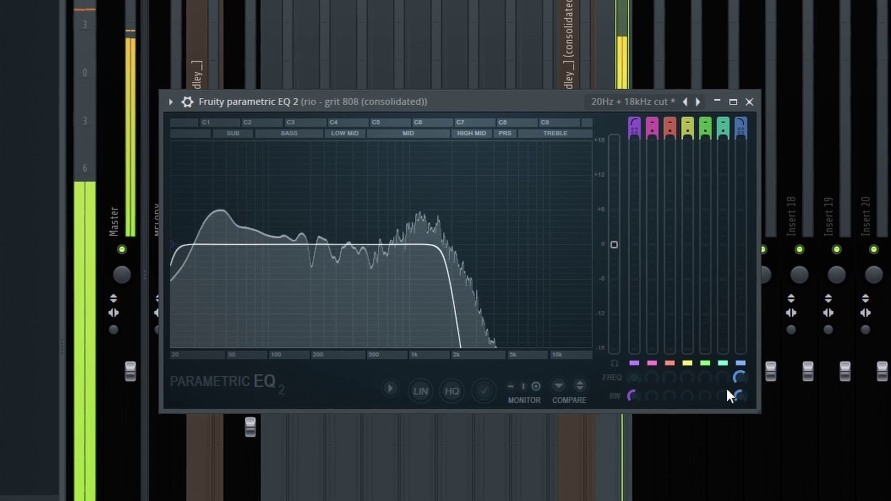
pyautogui.moveTo(742, 396); pyautogui.dragTo(742, 387)
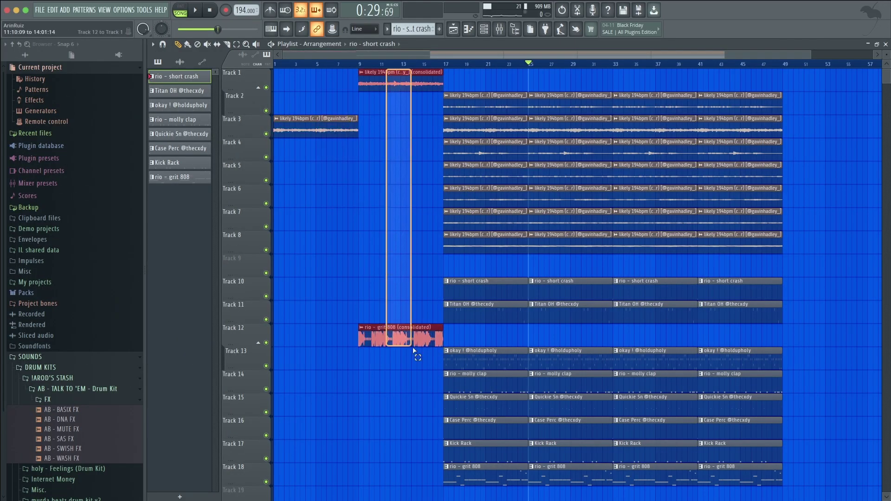
# Slice the drum and 808 clips on tracks 10 to 18 at bar 27 and delete their bars 25–26 portions
pyautogui.moveTo(481, 96); pyautogui.dragTo(492, 494)
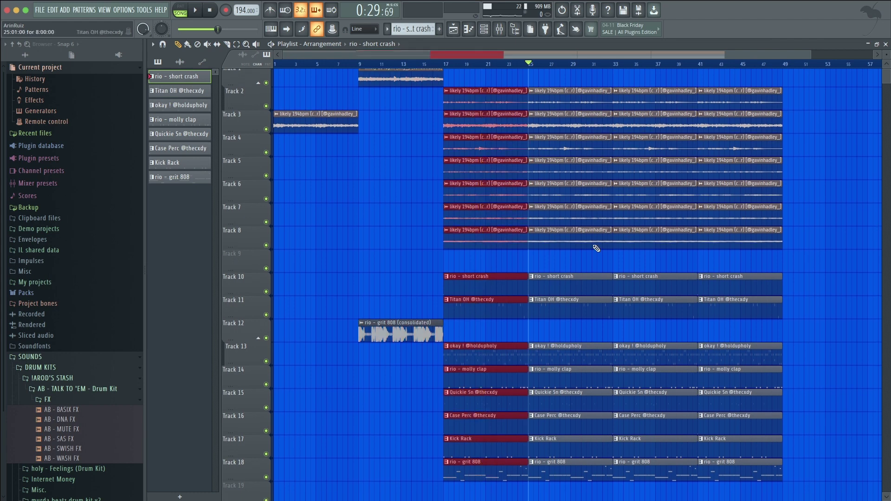
pyautogui.scroll(5, 566, 67)
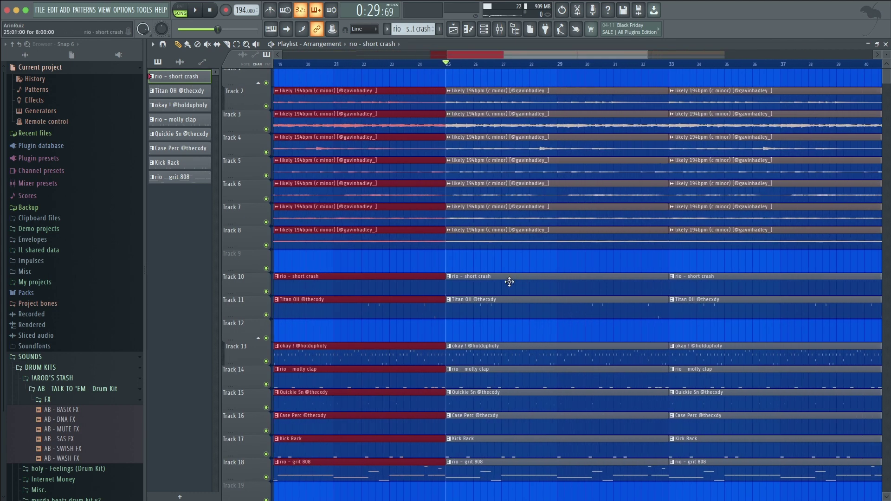
pyautogui.click(508, 264)
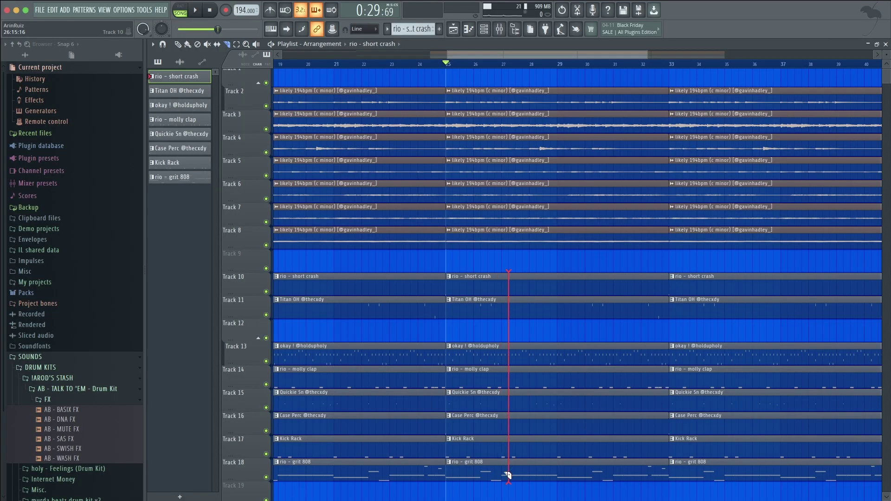
pyautogui.moveTo(506, 473); pyautogui.dragTo(503, 473)
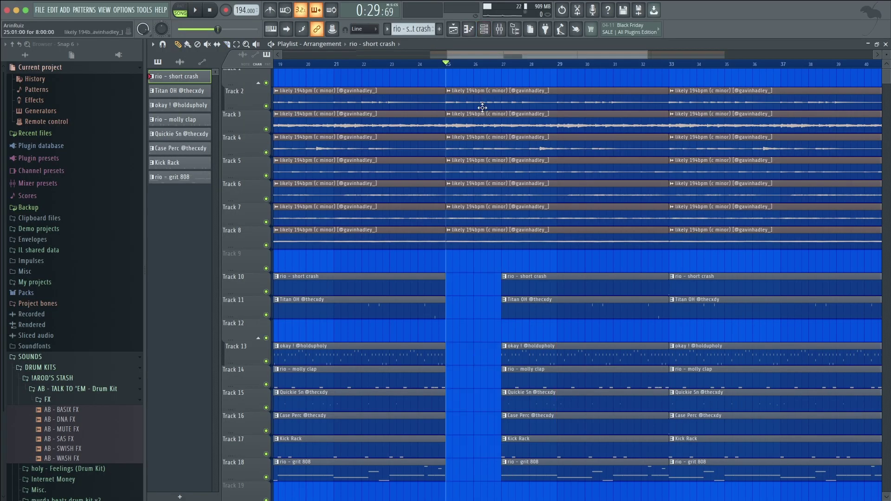
# Delete the bars 25–32 melody clips on tracks 2 and 4 to 8, leaving only the track 3 melody
pyautogui.rightClick(471, 98)
pyautogui.rightClick(478, 154)
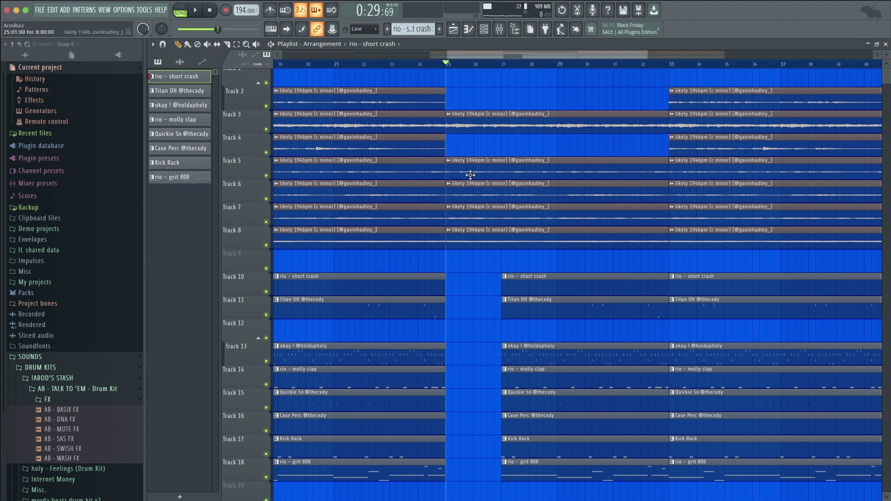
pyautogui.rightClick(483, 238)
pyautogui.press('space')
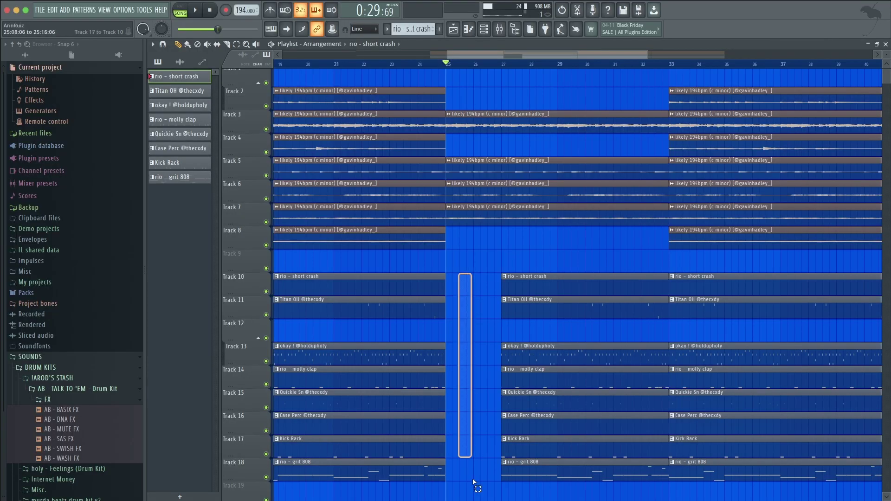
pyautogui.moveTo(474, 483); pyautogui.dragTo(476, 267)
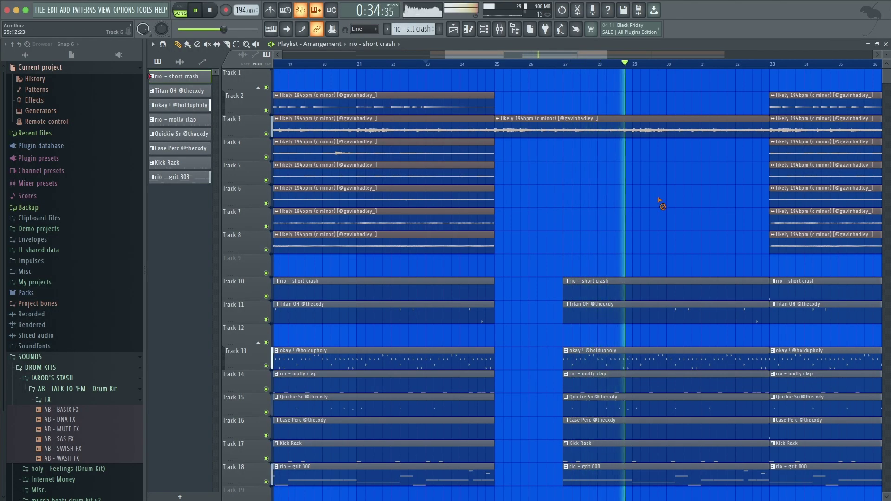
pyautogui.scroll(1, 540, 358)
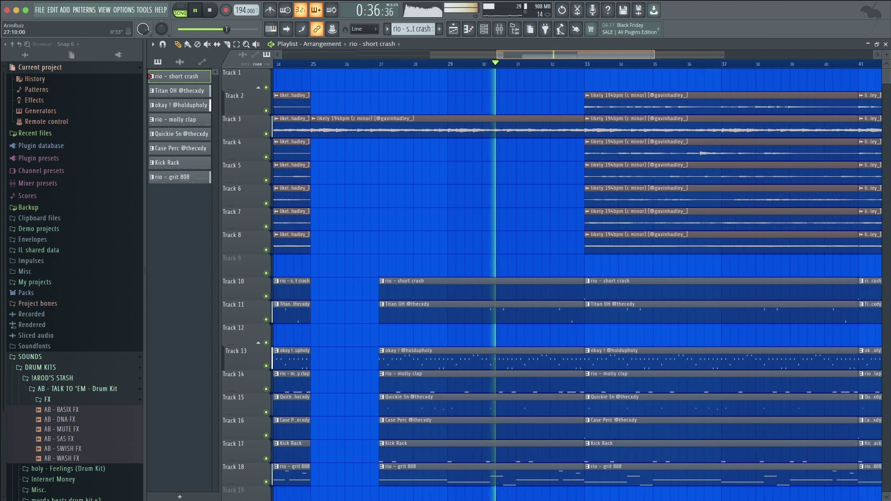
pyautogui.moveTo(540, 358); pyautogui.dragTo(541, 485)
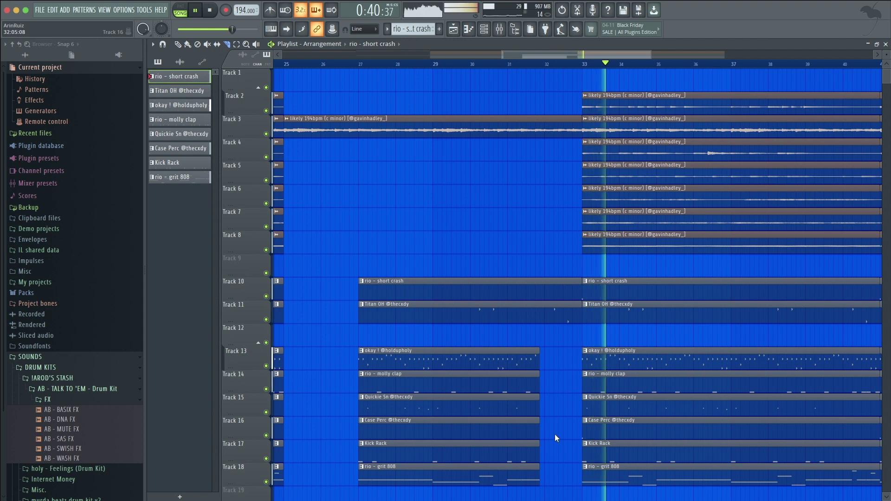
pyautogui.press('space')
pyautogui.hotkey('ctrl', 'z')
# Cut the bar 32 portion from the clips on tracks 13 to 18 and remove the bars 33–40 melody clips on tracks 2, 4 and 8
pyautogui.moveTo(550, 321); pyautogui.dragTo(551, 499)
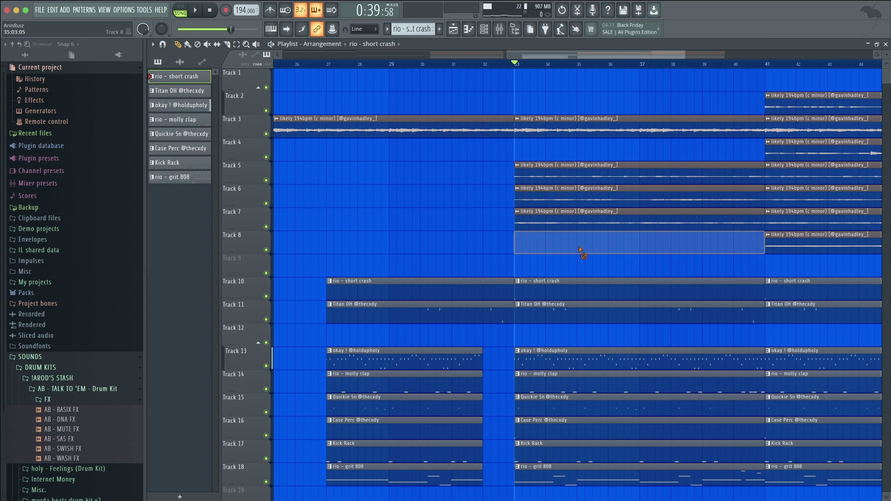
pyautogui.moveTo(569, 252); pyautogui.dragTo(570, 165)
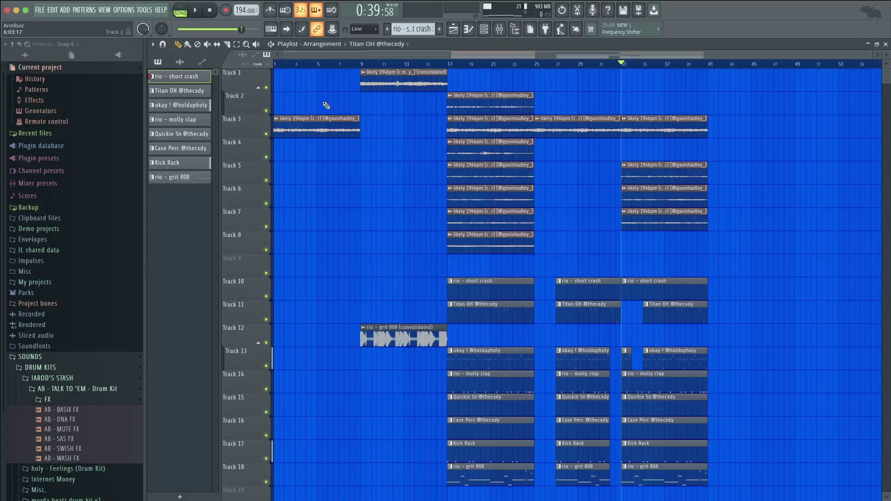
# Select all clips in bars 1–40 and duplicate them twice in succession to extend the arrangement through bar 120
pyautogui.moveTo(308, 92); pyautogui.dragTo(458, 322)
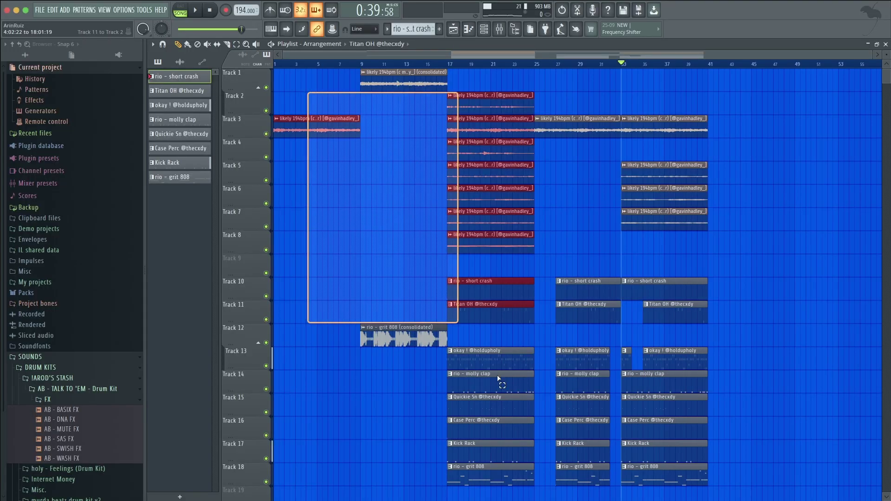
pyautogui.moveTo(499, 379); pyautogui.dragTo(690, 495)
pyautogui.moveTo(310, 91); pyautogui.dragTo(692, 497)
pyautogui.scroll(1, 331, 112)
pyautogui.moveTo(323, 74); pyautogui.dragTo(726, 497)
pyautogui.scroll(1, 555, 299)
pyautogui.hotkey('ctrl', 'b')
pyautogui.hotkey('ctrl', 'b')
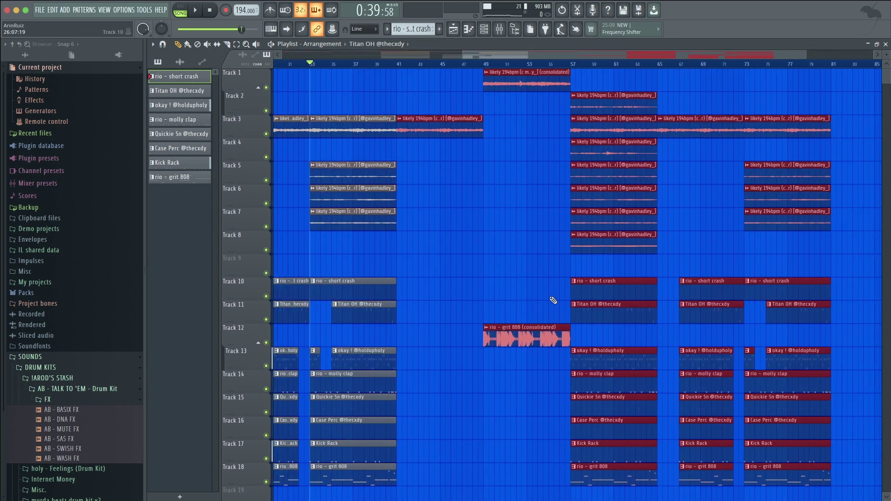
pyautogui.scroll(-4, 589, 68)
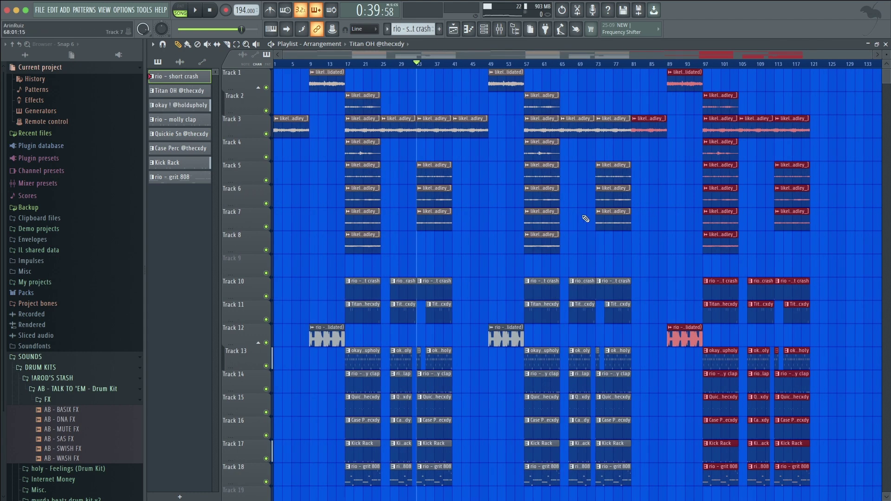
pyautogui.click(658, 194)
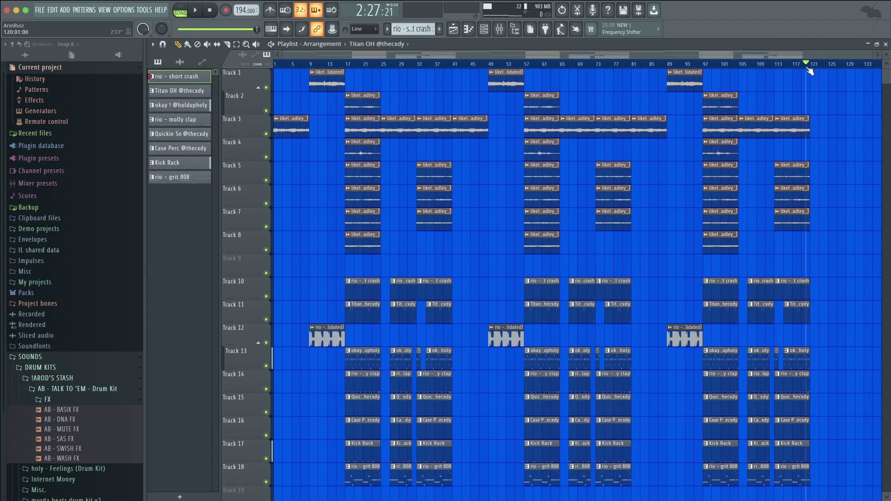
# Return to the song start and review the arrangement's sections by selecting bars 9–16, 17–24 and 25–40 in turn
pyautogui.press('Home')
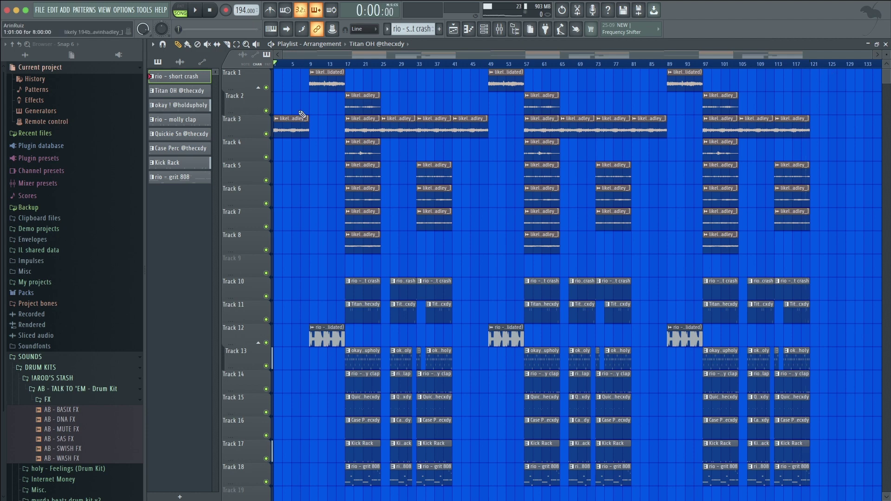
pyautogui.moveTo(328, 71); pyautogui.dragTo(335, 407)
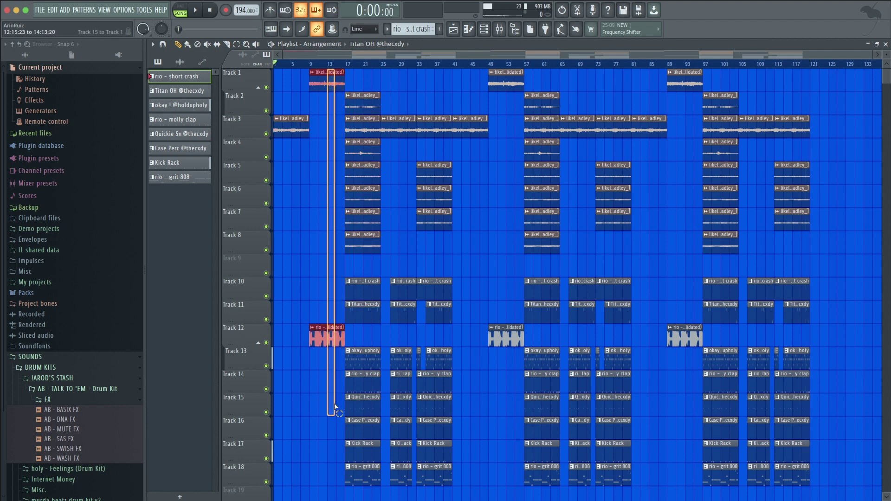
pyautogui.moveTo(353, 97); pyautogui.dragTo(378, 488)
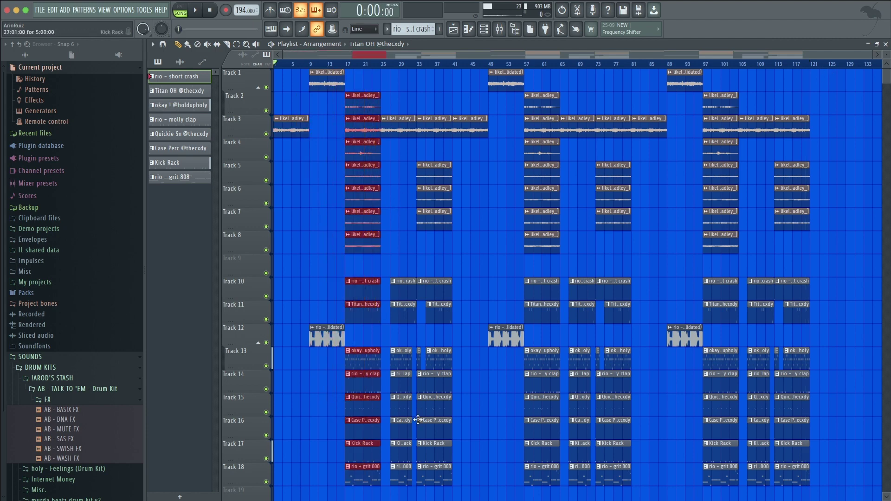
pyautogui.moveTo(400, 103); pyautogui.dragTo(440, 470)
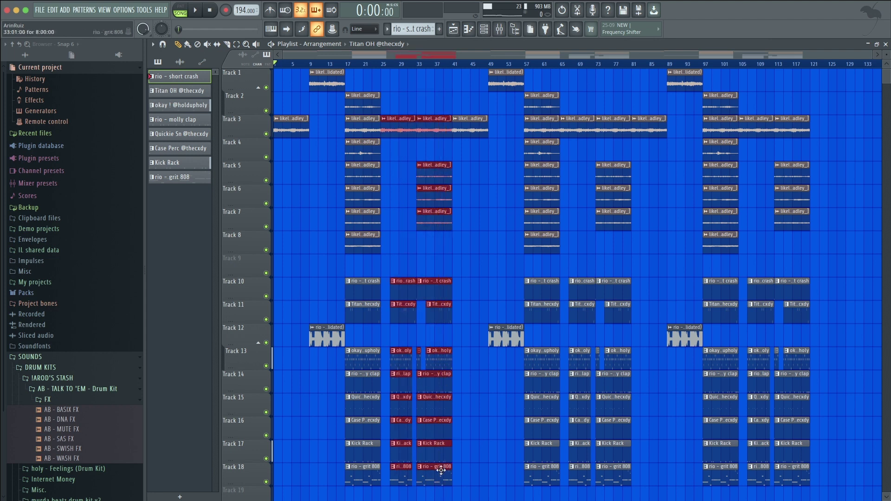
pyautogui.keyDown('ctrl'); pyautogui.click(481, 169); pyautogui.keyUp('ctrl')
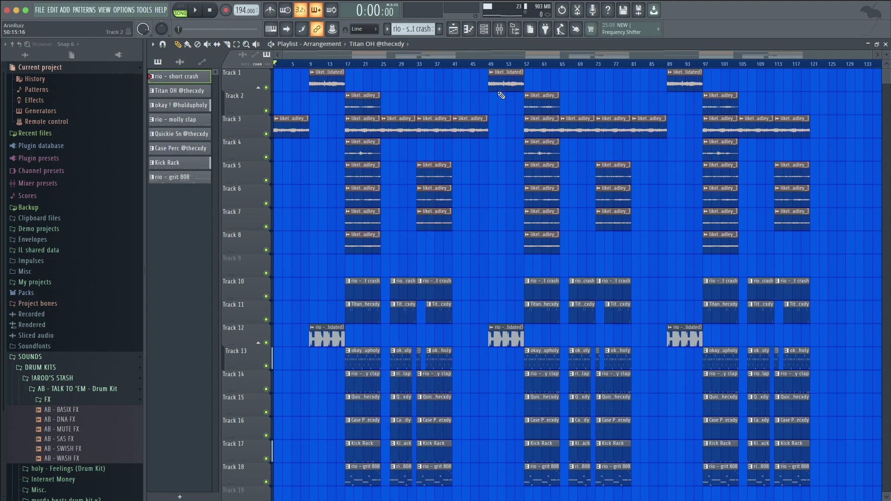
pyautogui.moveTo(502, 135); pyautogui.dragTo(550, 416)
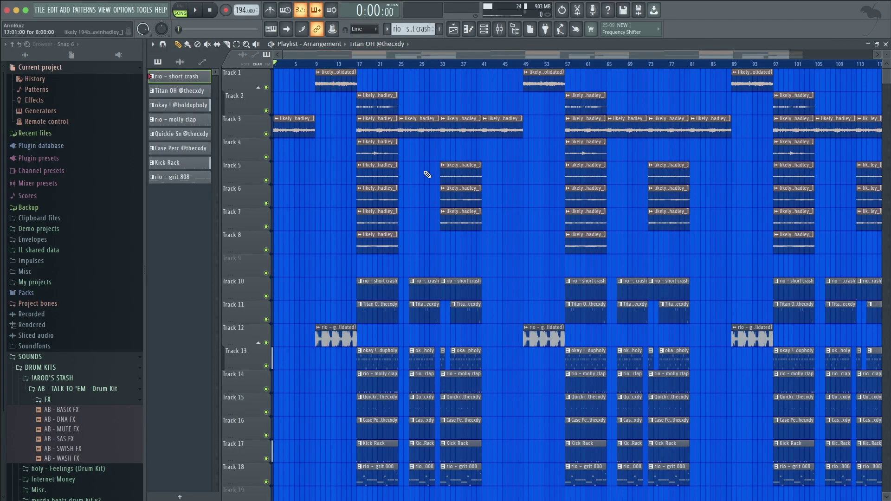
pyautogui.moveTo(327, 84); pyautogui.dragTo(332, 292)
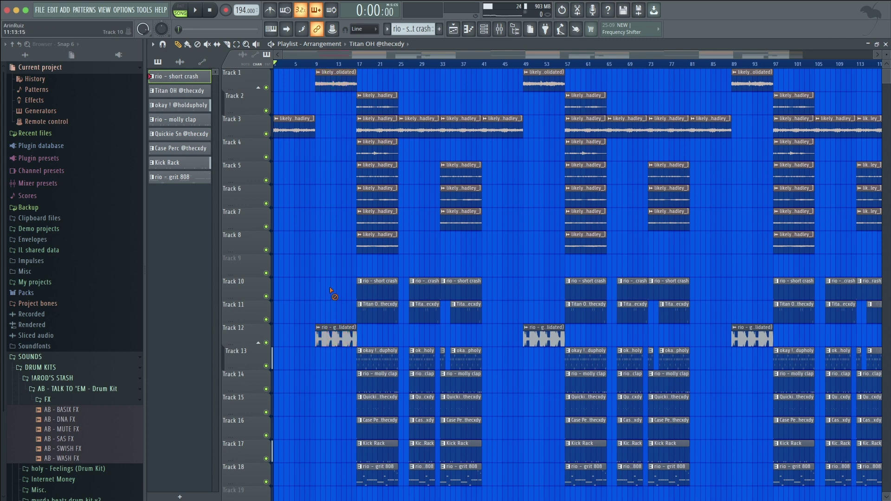
pyautogui.moveTo(536, 80); pyautogui.dragTo(553, 359)
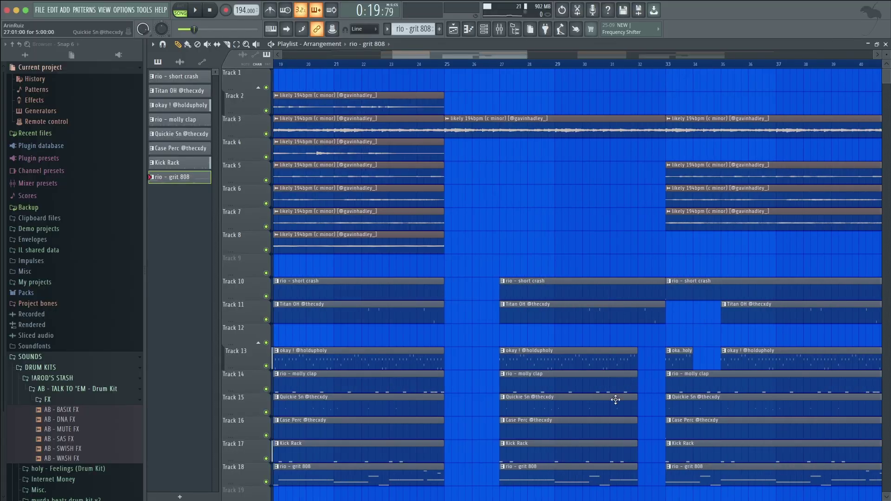
# Cut short gaps into the molly clap clips on track 14 between bars 27 and 40, and play the section back
pyautogui.scroll(2, 608, 397)
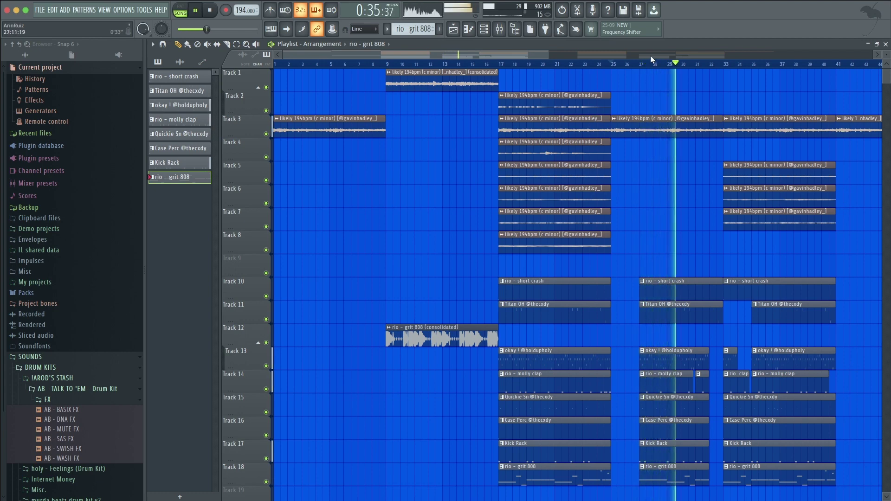
pyautogui.scroll(2, 646, 80)
pyautogui.scroll(3, 646, 79)
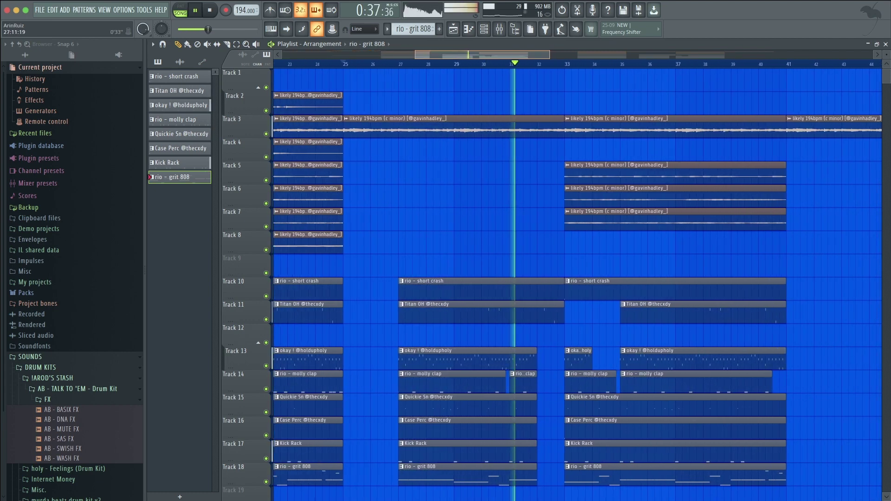
pyautogui.scroll(-2, 578, 278)
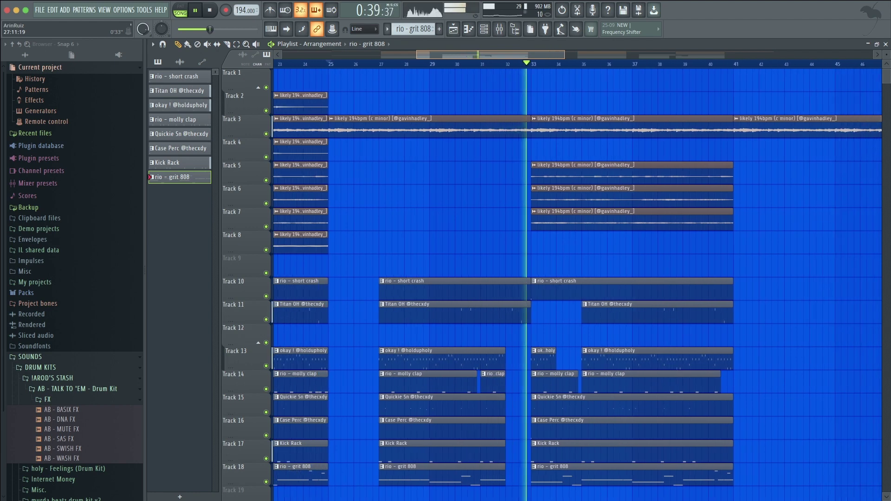
pyautogui.scroll(-2, 577, 279)
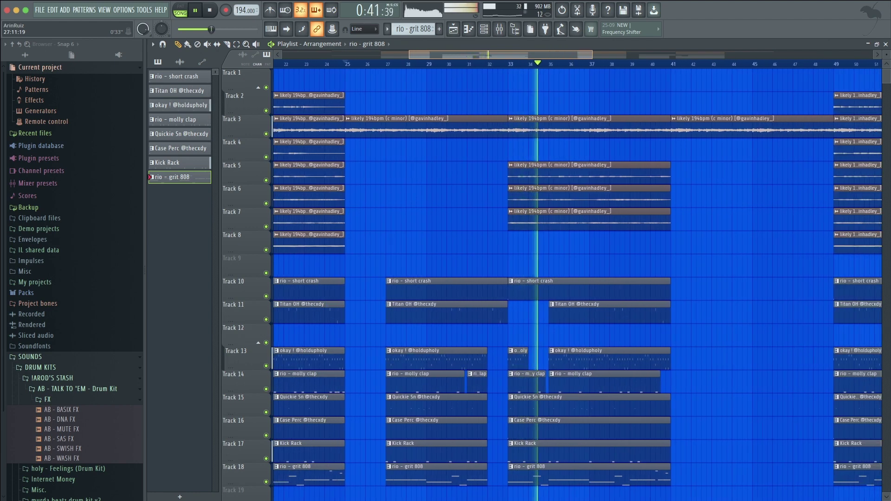
pyautogui.scroll(2, 577, 278)
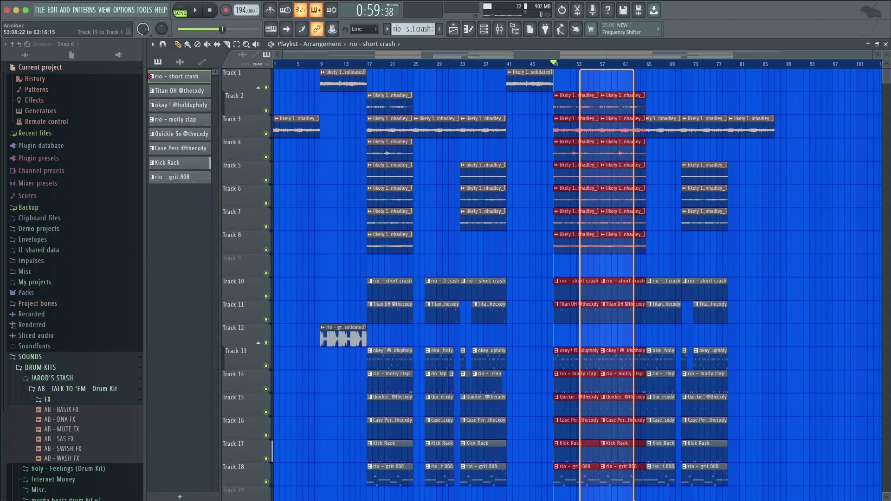
# Delete the Kick Rack, Titan OH and Case Perc clips in bars 49–56
pyautogui.scroll(2, 671, 338)
pyautogui.scroll(2, 541, 450)
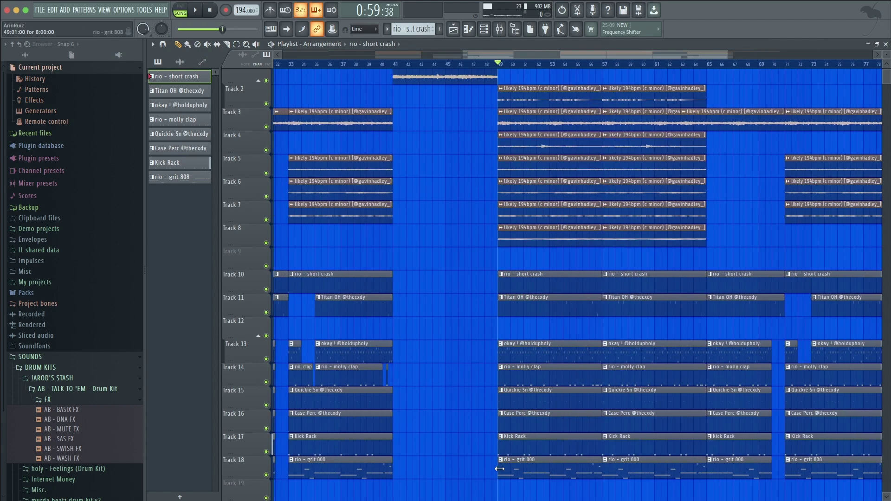
pyautogui.rightClick(534, 445)
pyautogui.scroll(2, 492, 392)
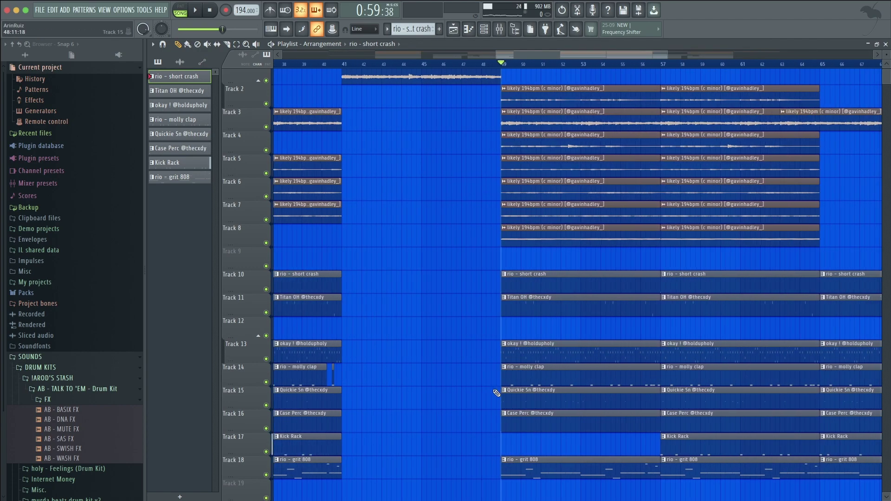
pyautogui.rightClick(578, 304)
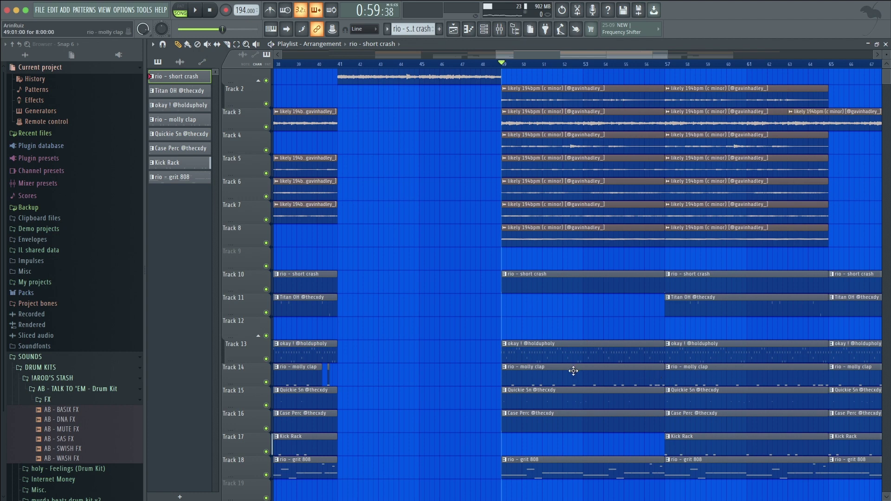
pyautogui.rightClick(558, 422)
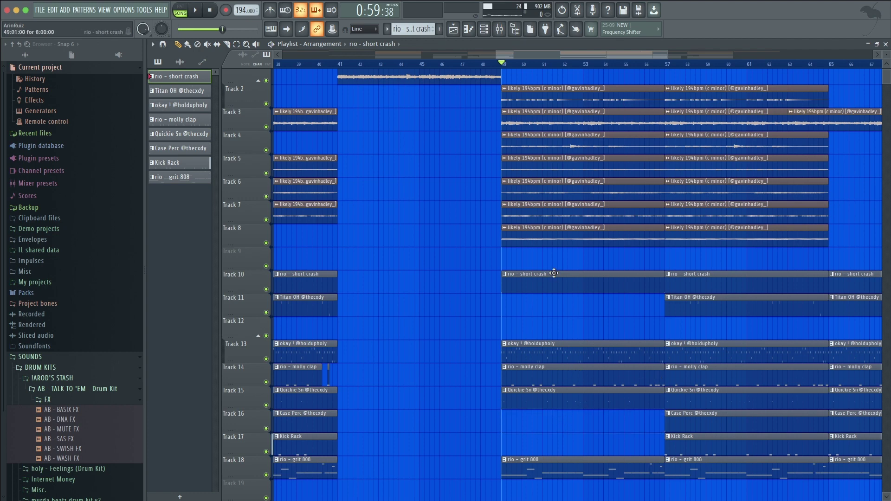
# Delete the melody clips on tracks 5 to 8 in bars 49–56
pyautogui.scroll(1, 520, 108)
pyautogui.scroll(2, 531, 122)
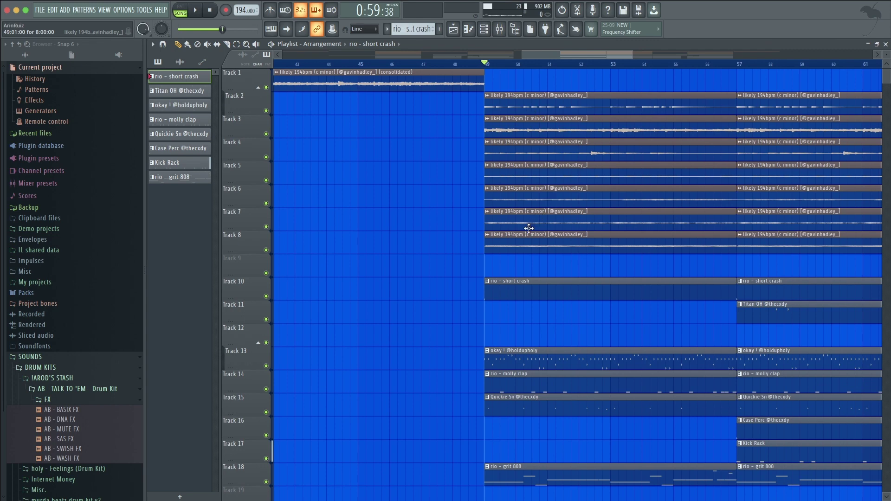
pyautogui.rightClick(534, 246)
pyautogui.rightClick(538, 217)
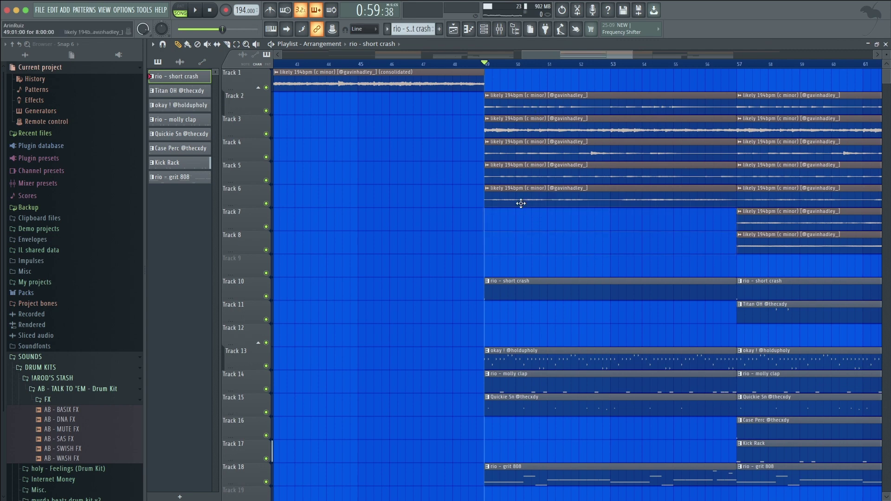
pyautogui.rightClick(511, 195)
pyautogui.rightClick(525, 174)
# Slice the clips on tracks 10 to 18, clearing bars 65–66 and leaving only the 808 from these tracks in bar 72
pyautogui.scroll(-4, 553, 175)
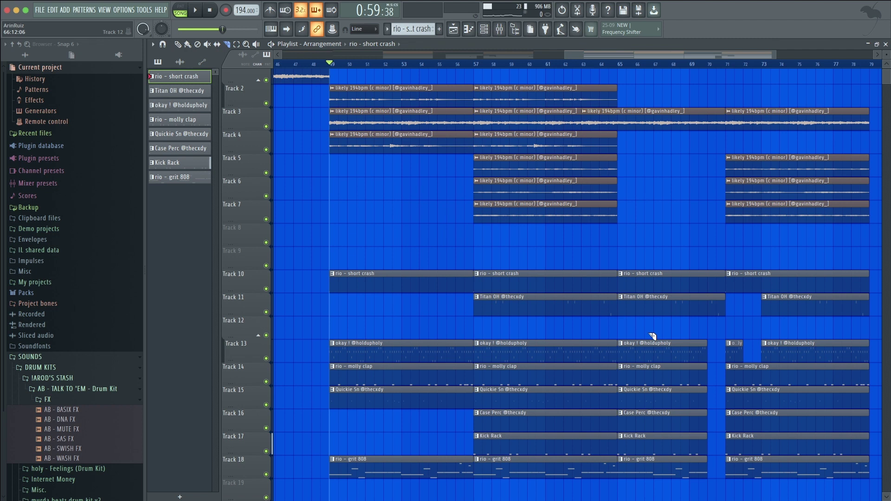
pyautogui.scroll(2, 645, 321)
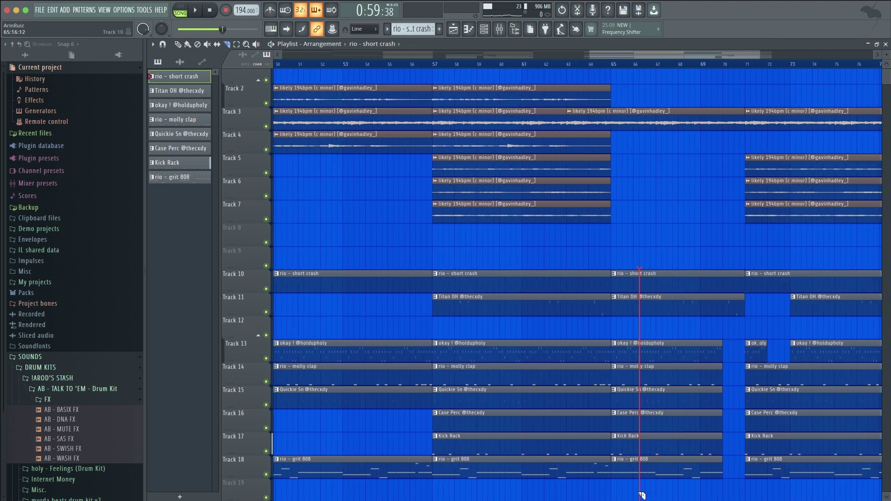
pyautogui.moveTo(640, 493); pyautogui.dragTo(639, 493)
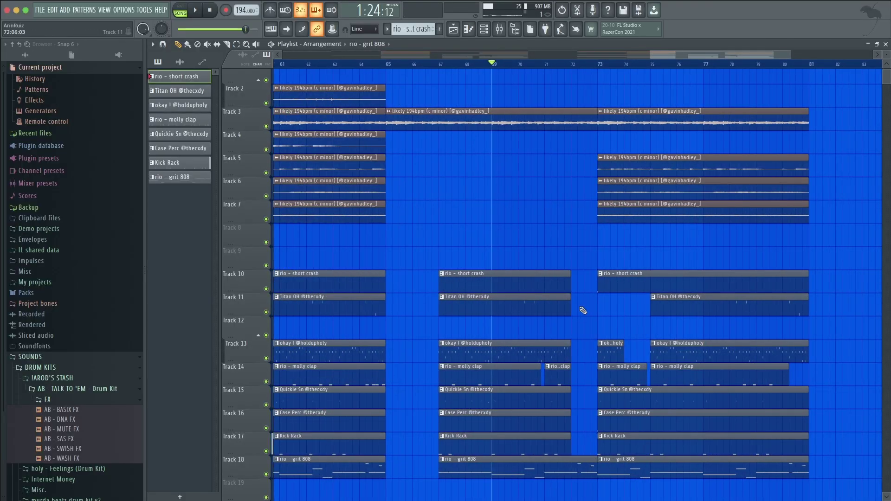
pyautogui.scroll(2, 582, 310)
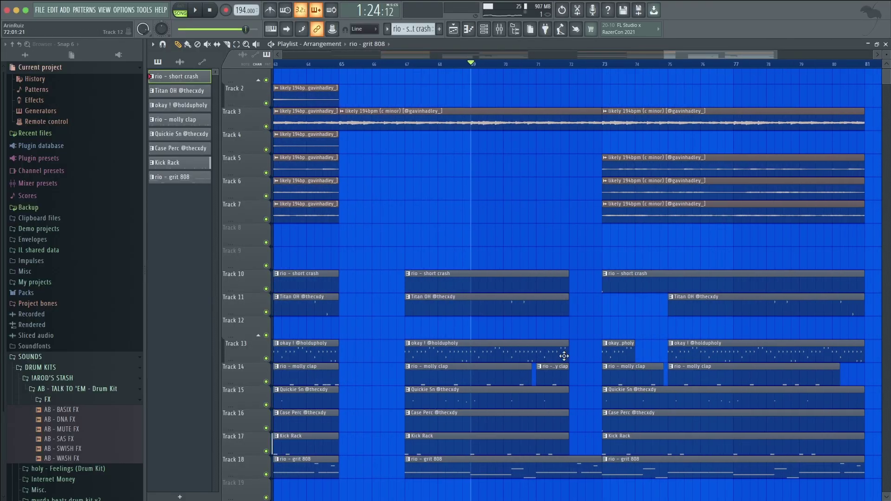
pyautogui.scroll(2, 580, 436)
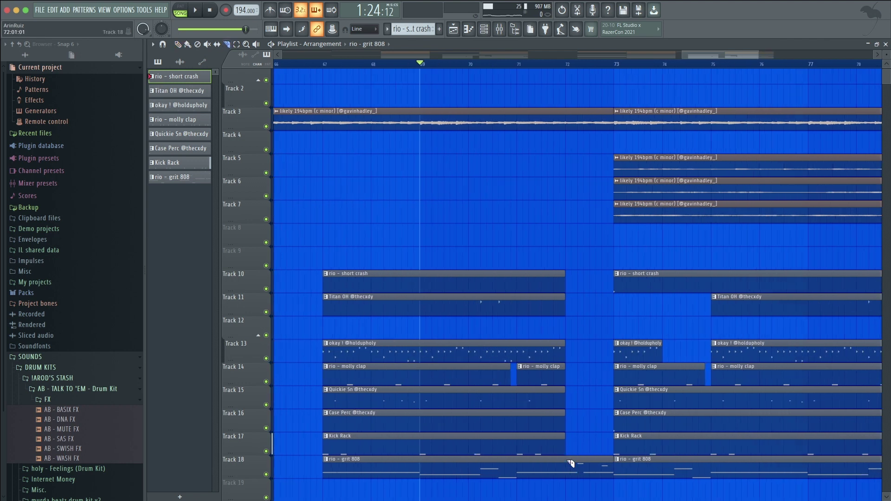
pyautogui.scroll(-6, 594, 393)
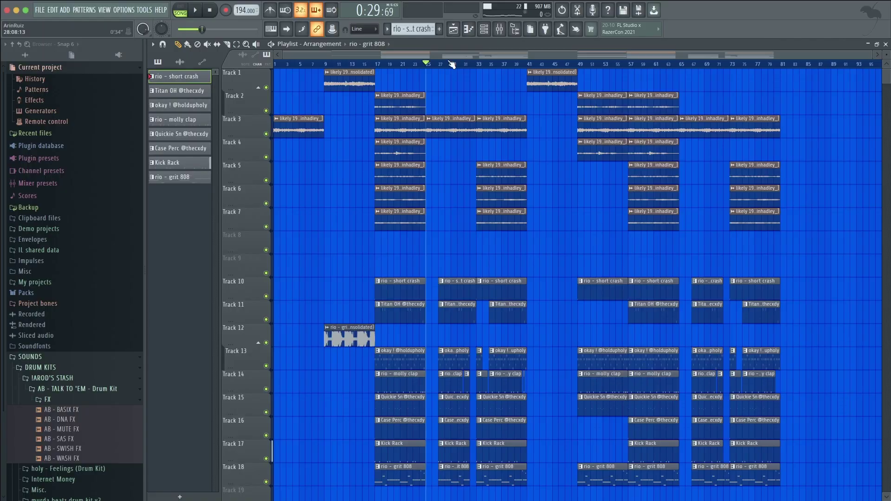
pyautogui.scroll(3, 451, 64)
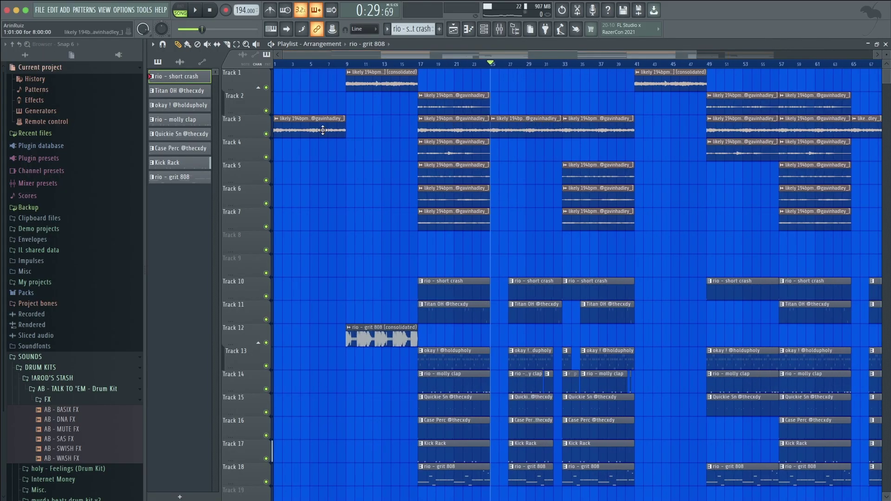
pyautogui.scroll(-1, 633, 139)
pyautogui.moveTo(629, 123); pyautogui.dragTo(828, 137)
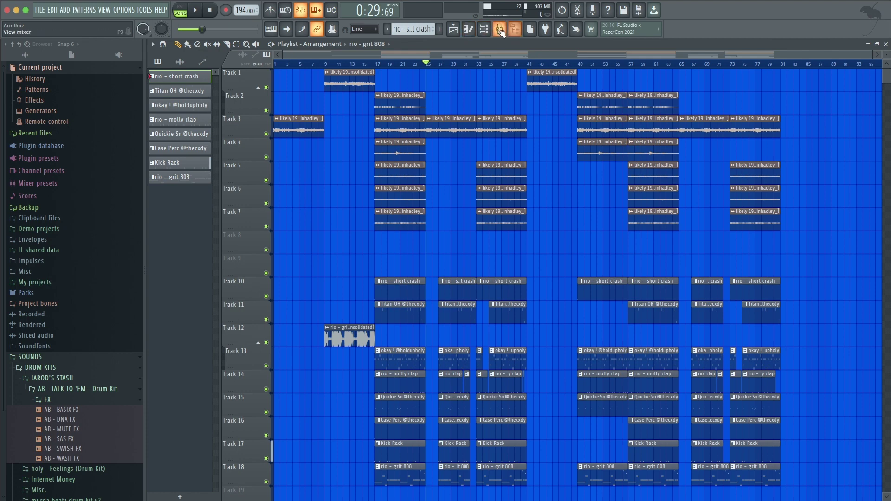
# Load Fruity Parametric EQ 2 on the melody's mixer track 2 and lower its band 7 low-pass to about 1380 Hz during playback
pyautogui.click(501, 30)
pyautogui.click(231, 190)
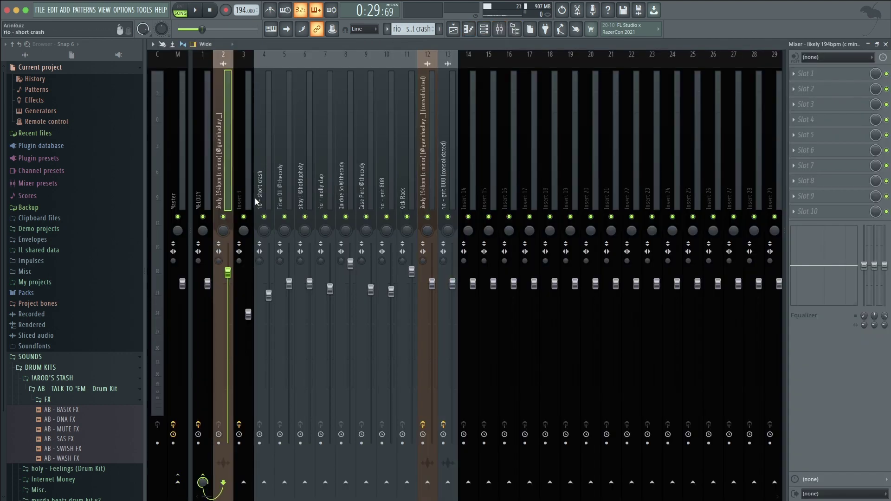
pyautogui.click(821, 77)
pyautogui.click(677, 312)
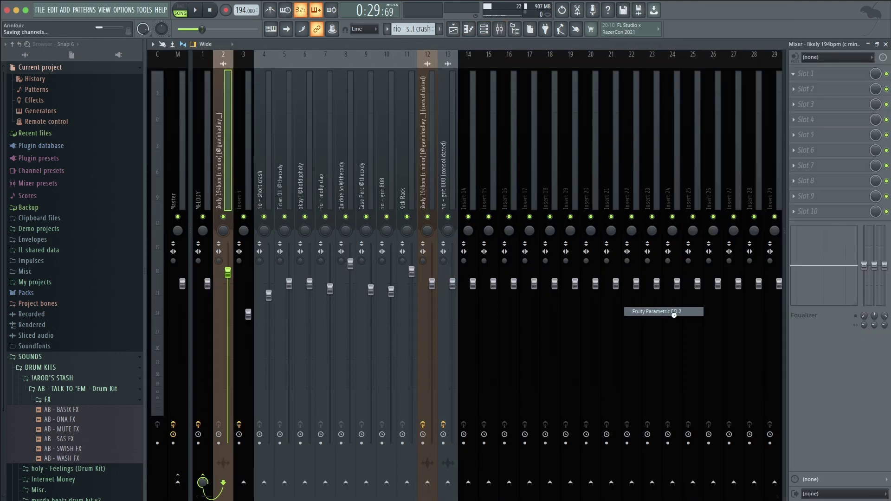
pyautogui.press('space')
pyautogui.moveTo(386, 238); pyautogui.dragTo(371, 238)
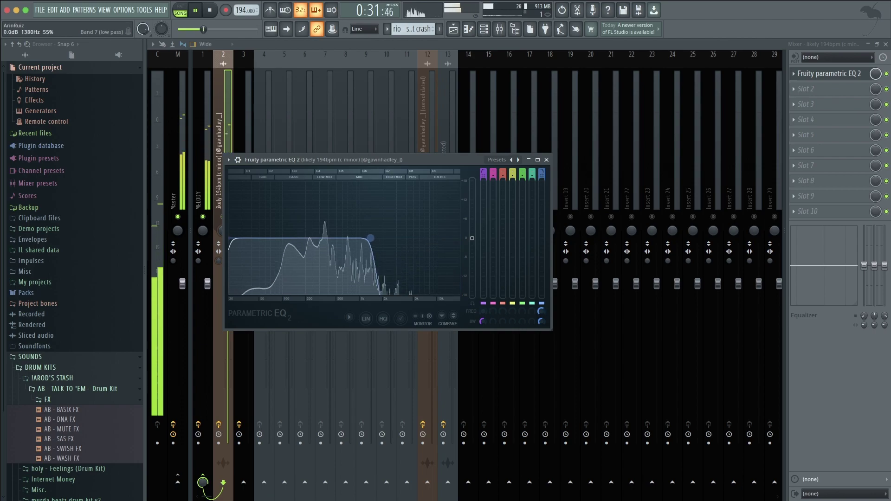
# Create an automation clip for the EQ's mix level and shape it on track 8 to ramp up across bars 25–26
pyautogui.rightClick(873, 77)
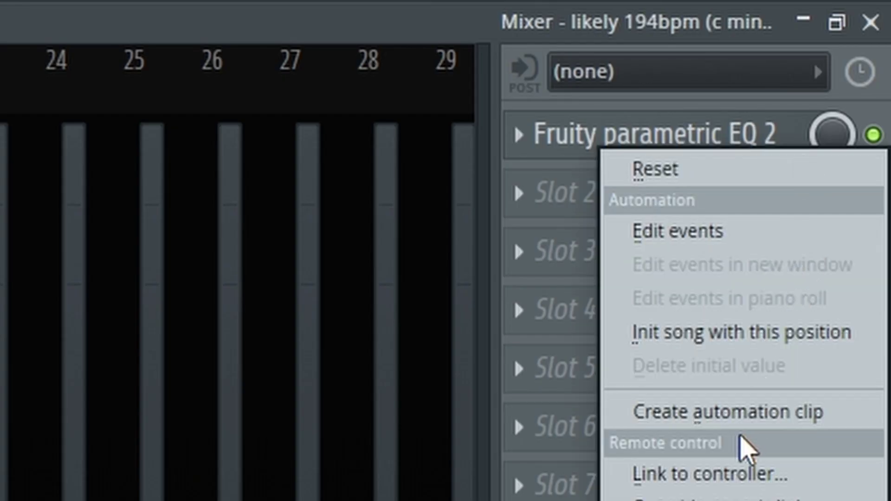
pyautogui.click(738, 419)
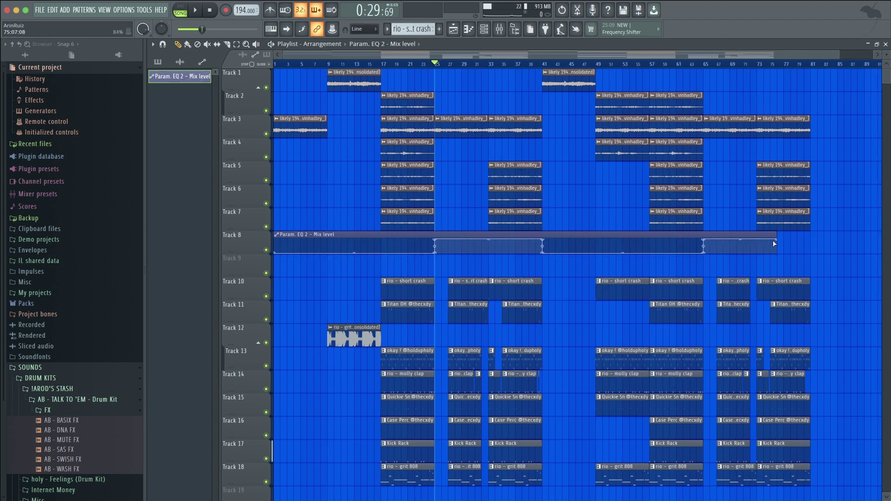
pyautogui.hotkey('ctrl', 'z')
pyautogui.scroll(4, 436, 240)
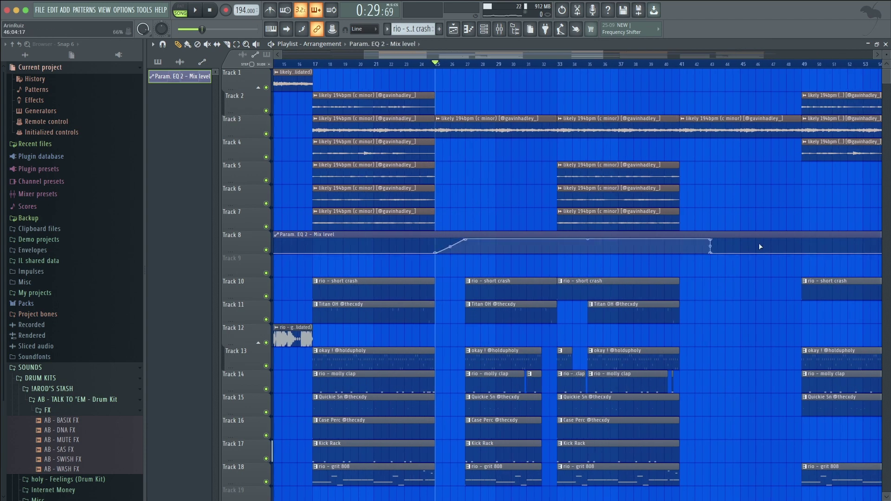
pyautogui.press('space')
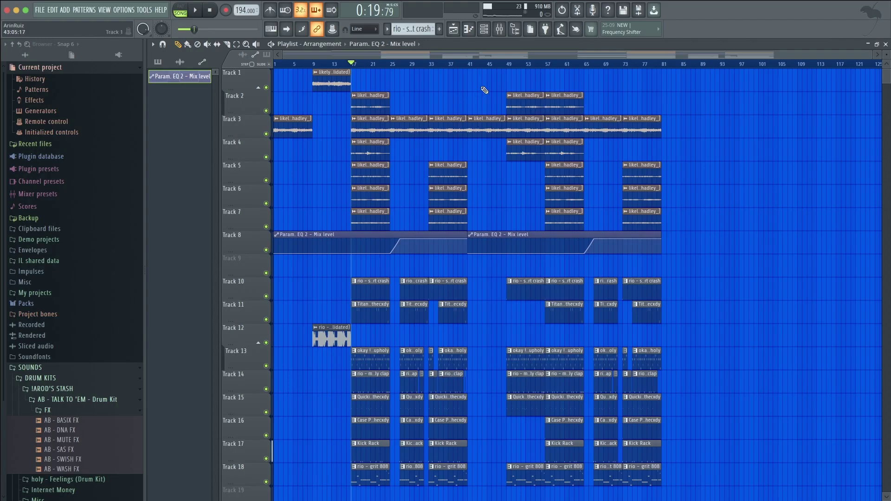
# Select all clips in bars 41–80 and duplicate them once to fill bars 81–120
pyautogui.moveTo(484, 90); pyautogui.dragTo(676, 484)
pyautogui.hotkey('ctrl', 'b')
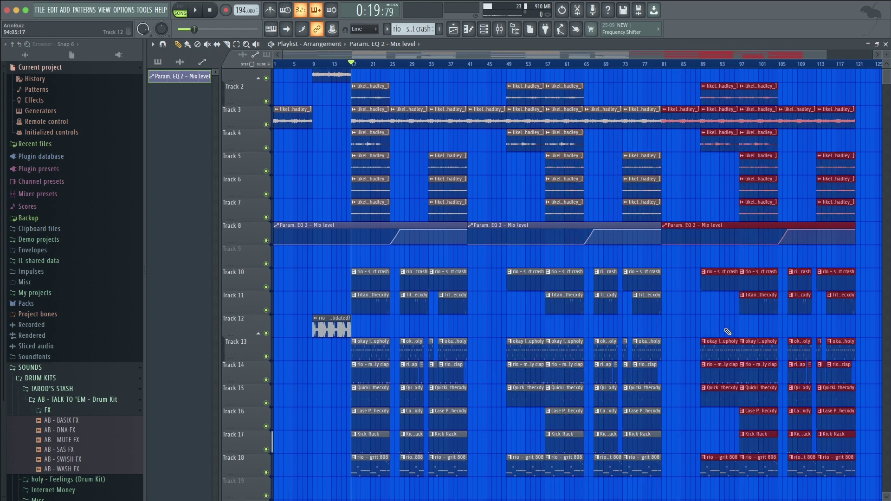
pyautogui.click(675, 319)
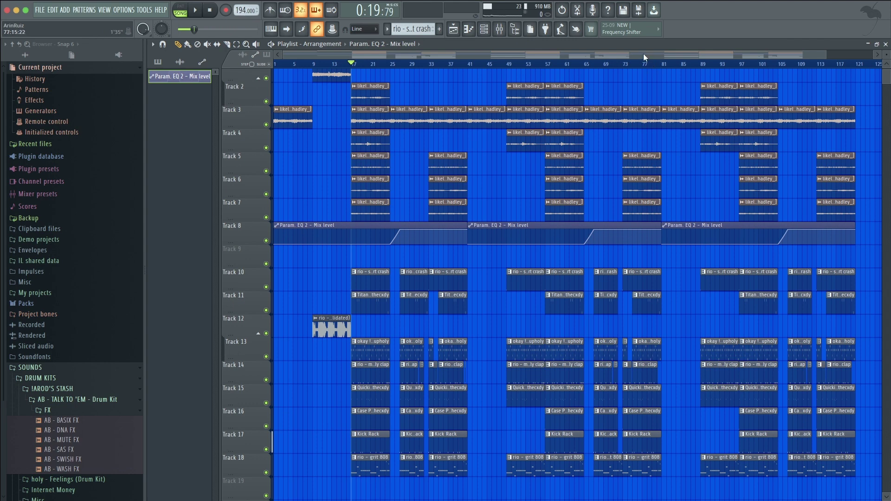
# Delete the drum and 808 clips on tracks 10, 11 and 13 to 18 in bars 107–112
pyautogui.scroll(2, 643, 54)
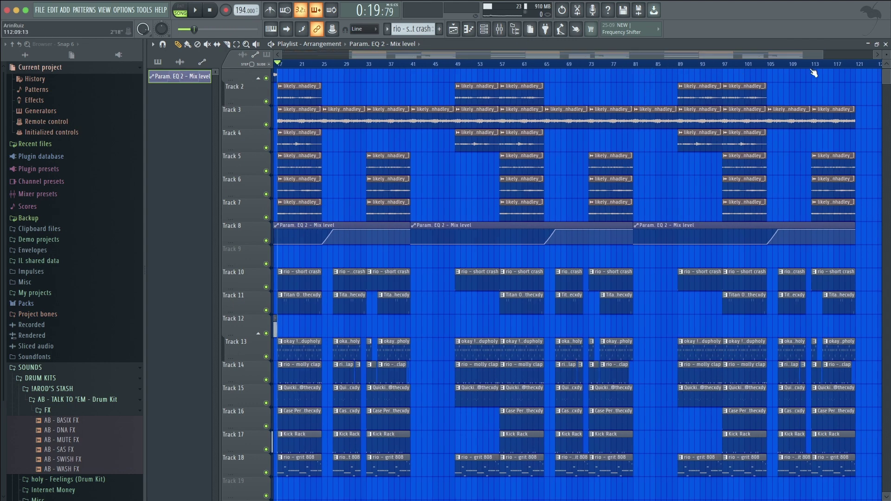
pyautogui.scroll(-2, 677, 50)
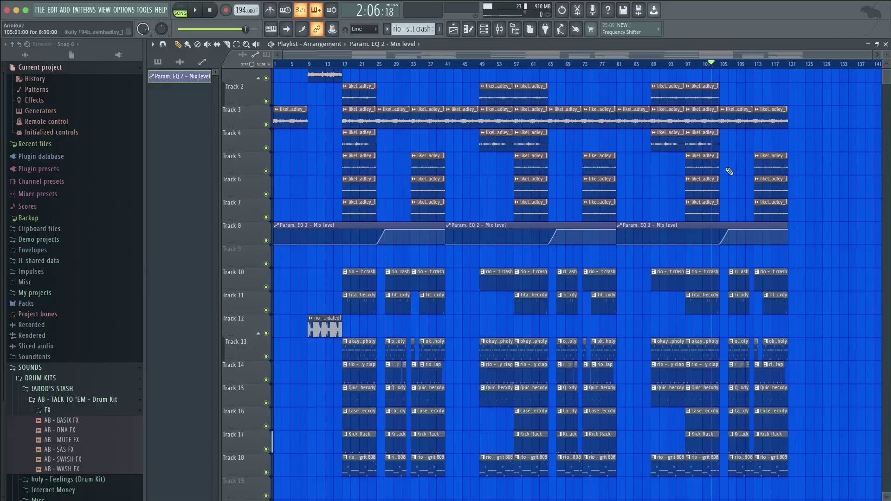
pyautogui.scroll(1, 728, 168)
pyautogui.moveTo(726, 281); pyautogui.dragTo(756, 464)
pyautogui.press('Delete')
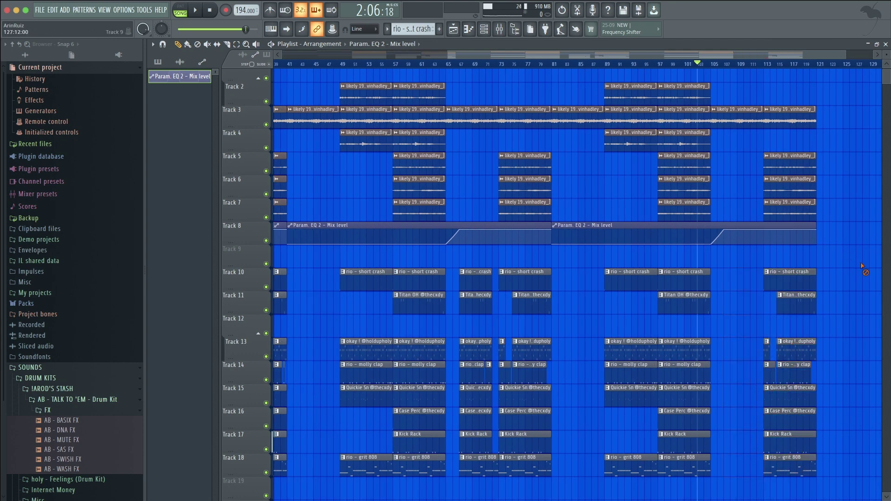
# Open the options of the automation point at bar 107 in the third EQ mix level clip on track 8
pyautogui.scroll(2, 733, 232)
pyautogui.rightClick(734, 230)
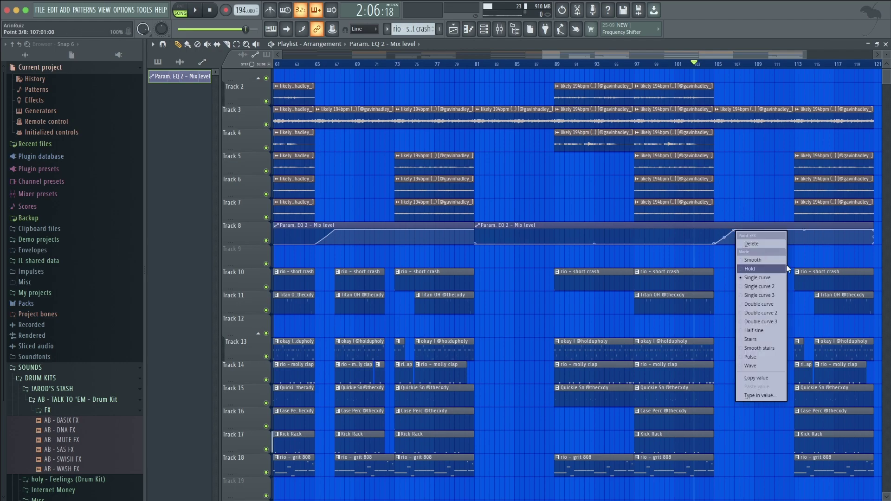